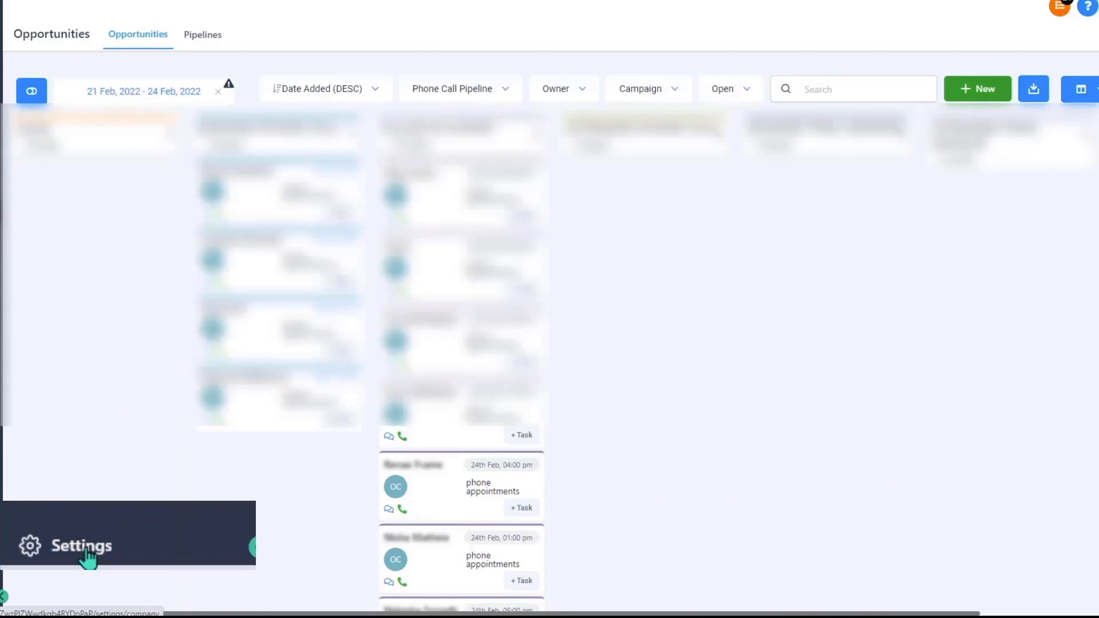
Step: Open the Facebook Form Fields Mapping page in the location's Integrations settings
left_click(87, 555)
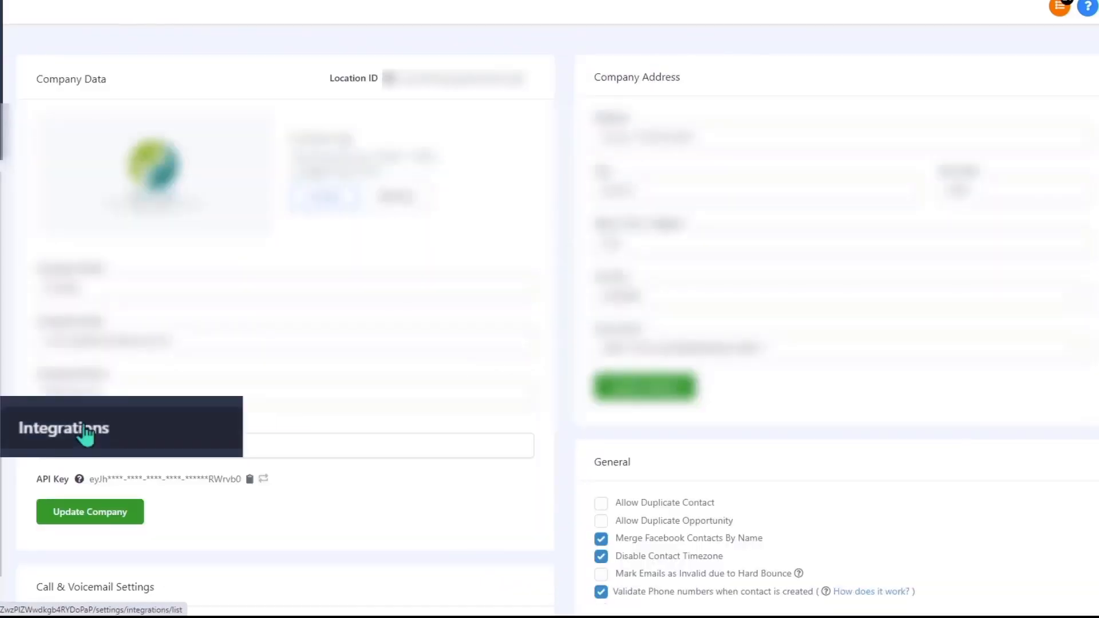
left_click(86, 434)
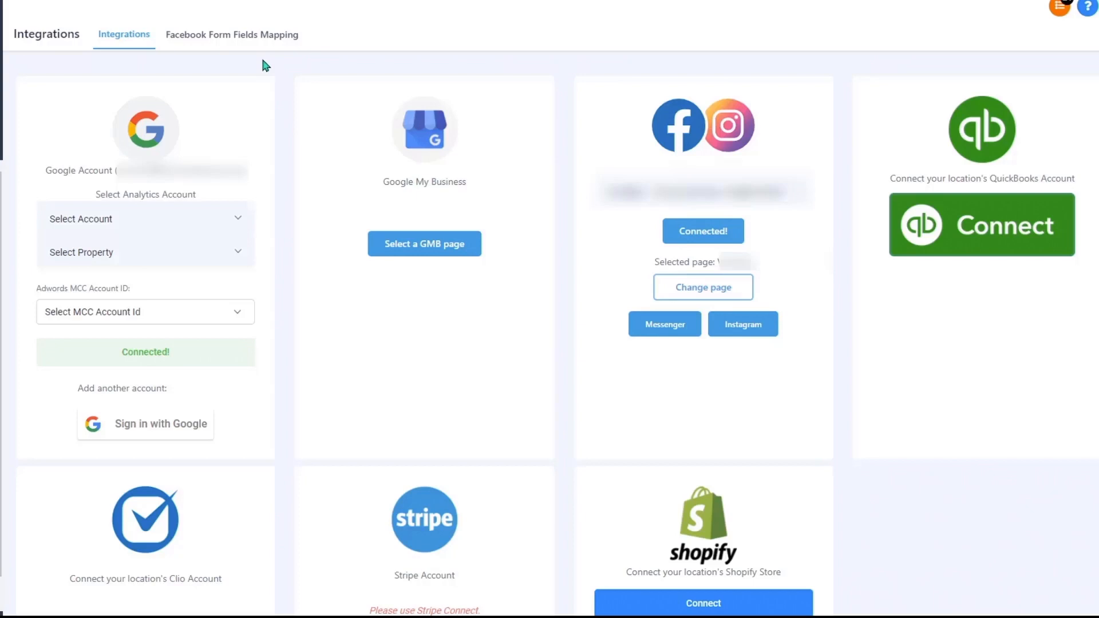
left_click(249, 38)
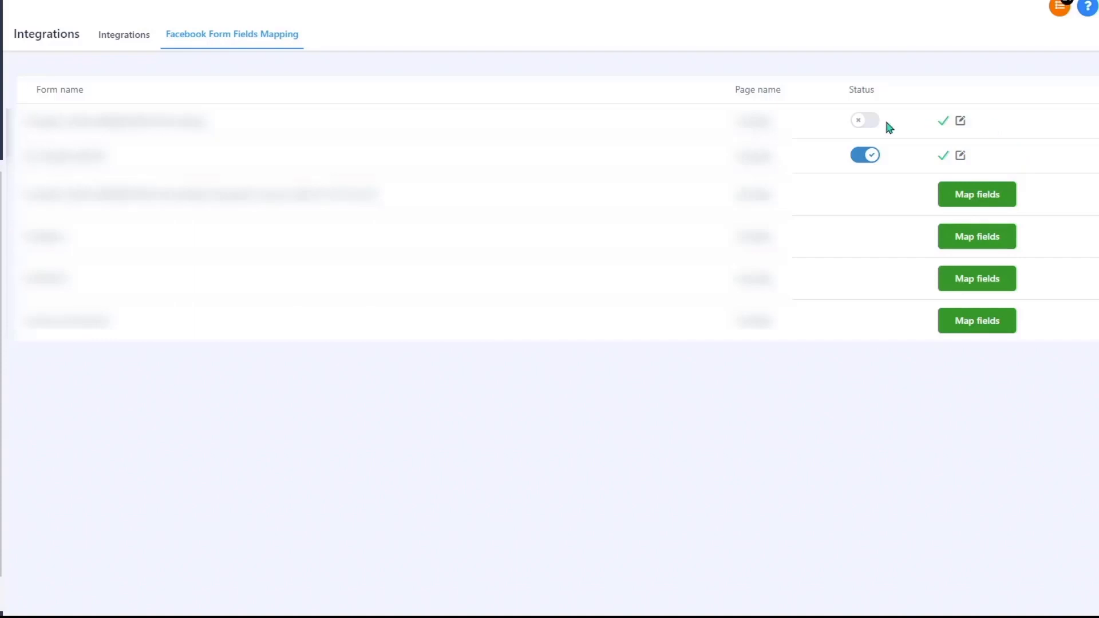
Step: Enable the first listed Facebook form, and review the third form's field mapping without updating it
left_click(870, 123)
left_click(990, 196)
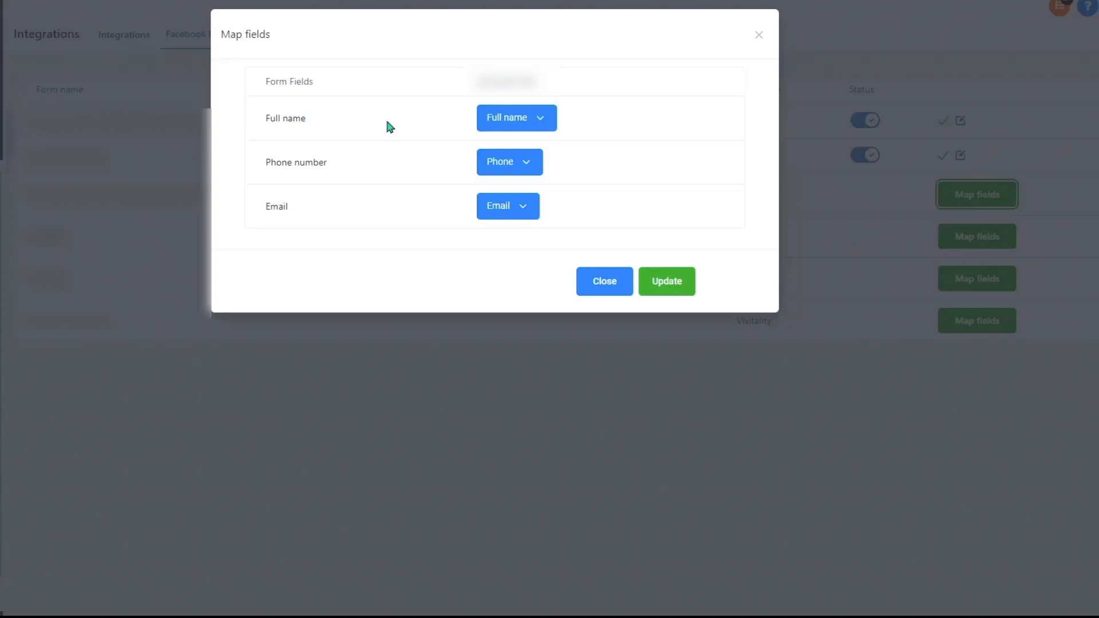
left_click(594, 288)
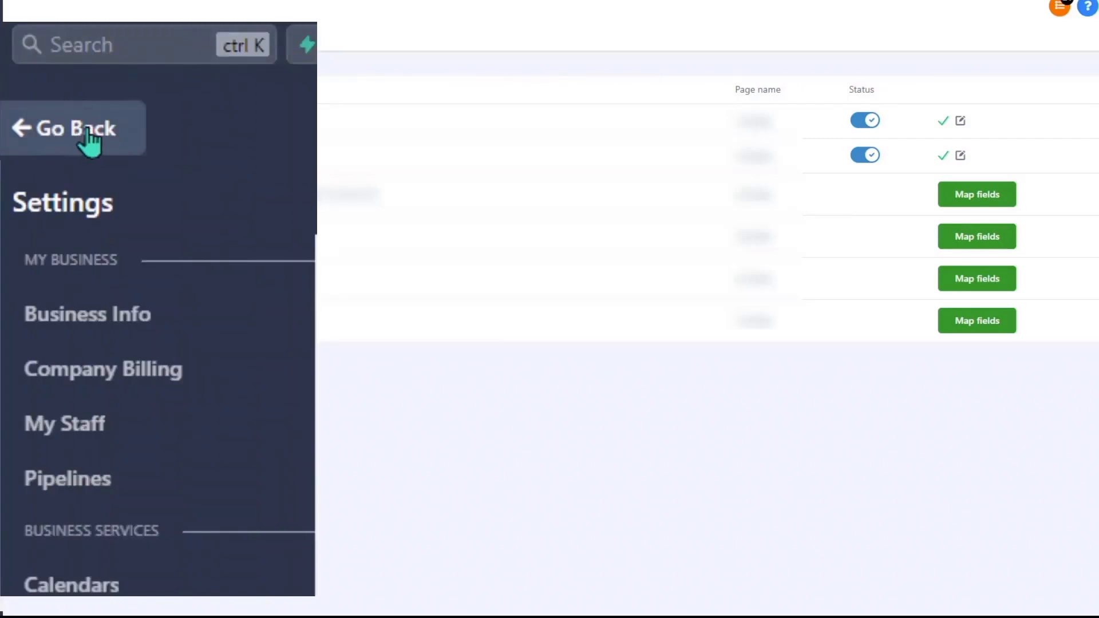
Step: Leave the settings and open the "Funnel Opt-in or Lead Form - Completed" automation workflow
left_click(84, 133)
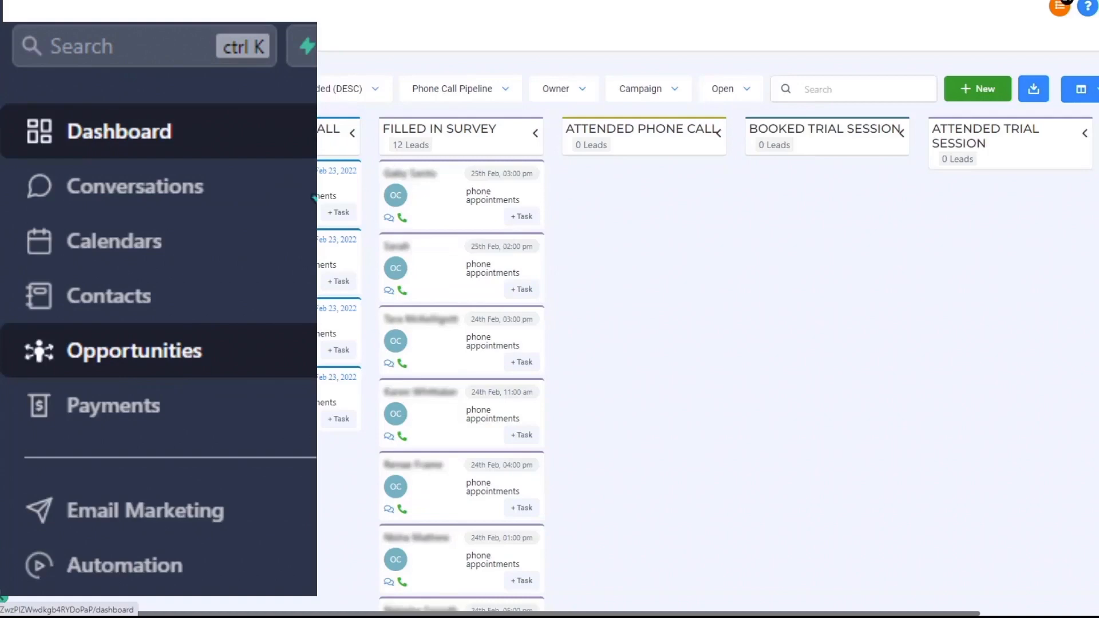
left_click(174, 566)
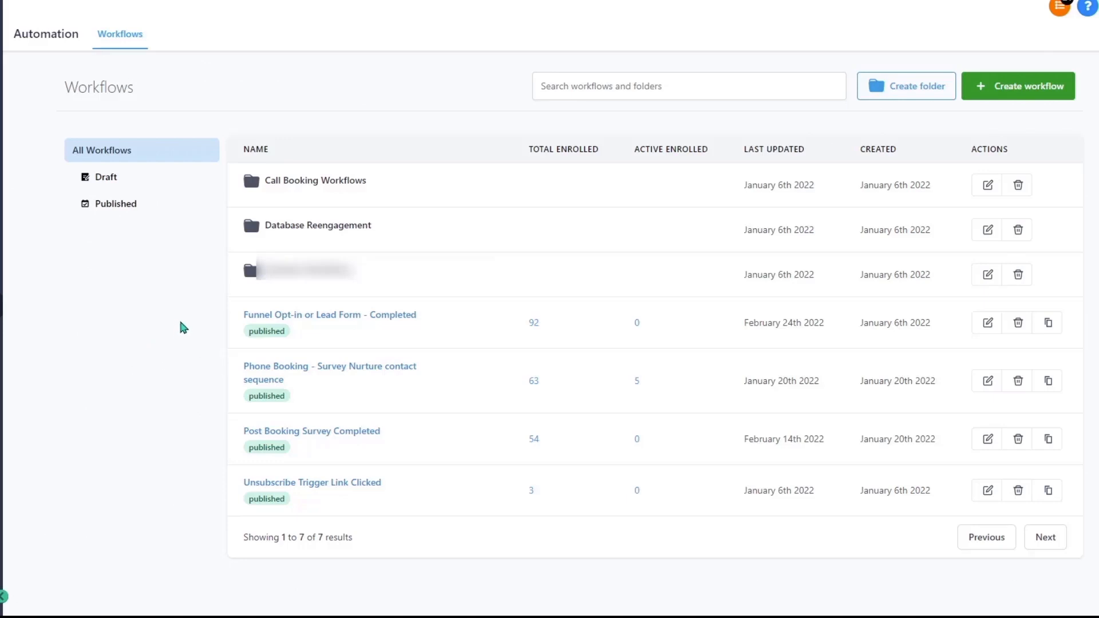
mouse_move(378, 316)
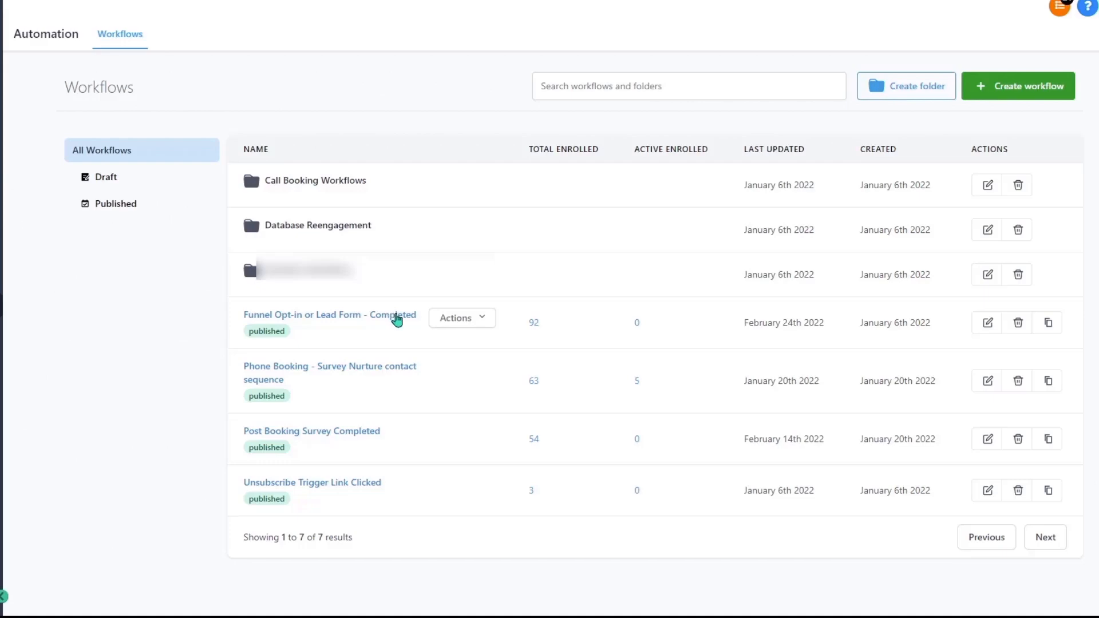
left_click(397, 320)
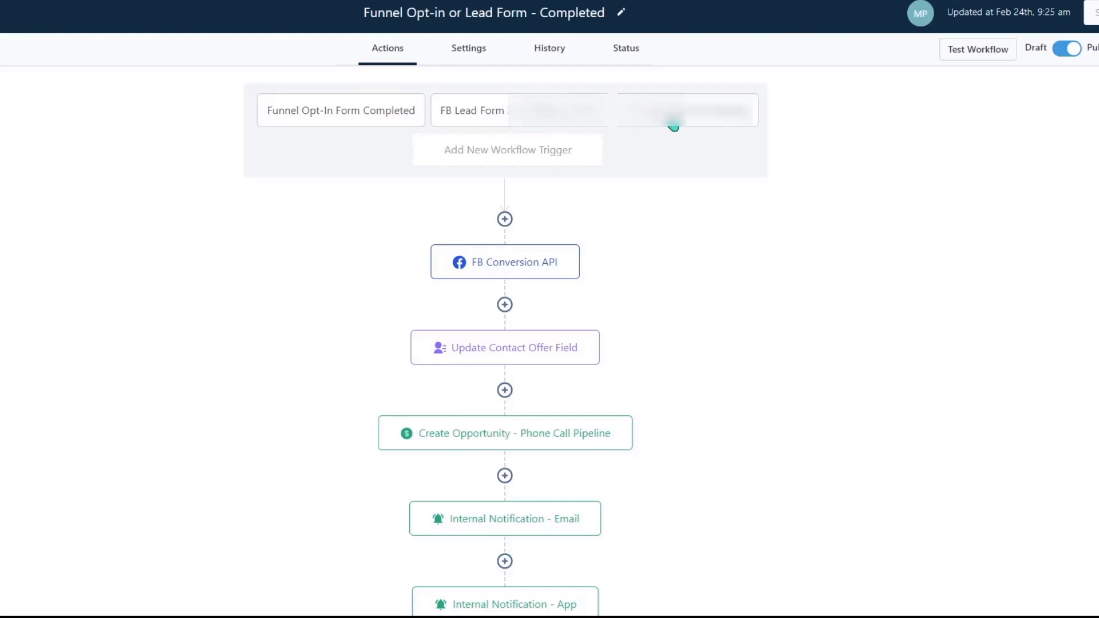
Step: Add a workflow trigger of type Facebook that uses "Facebook lead form submitted"
left_click(547, 151)
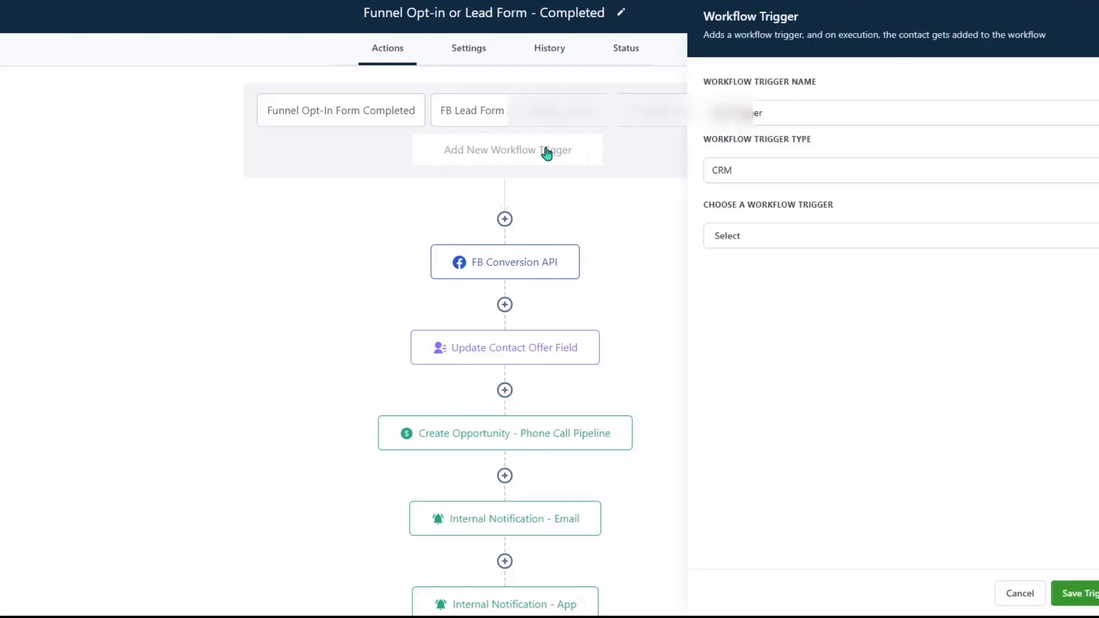
left_click(775, 169)
left_click(753, 222)
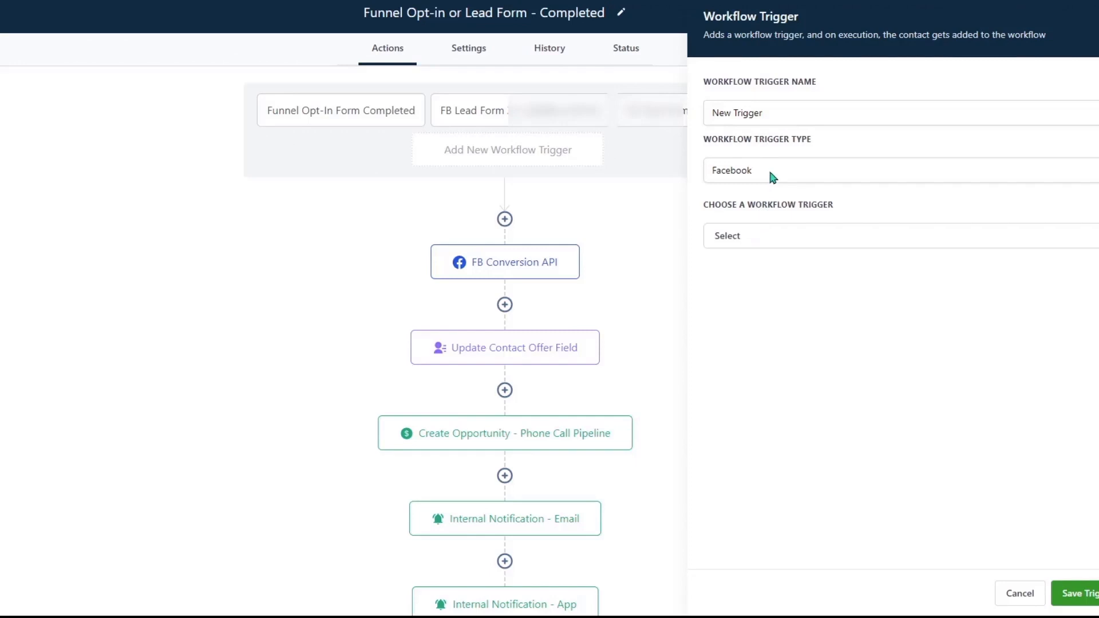
left_click(772, 237)
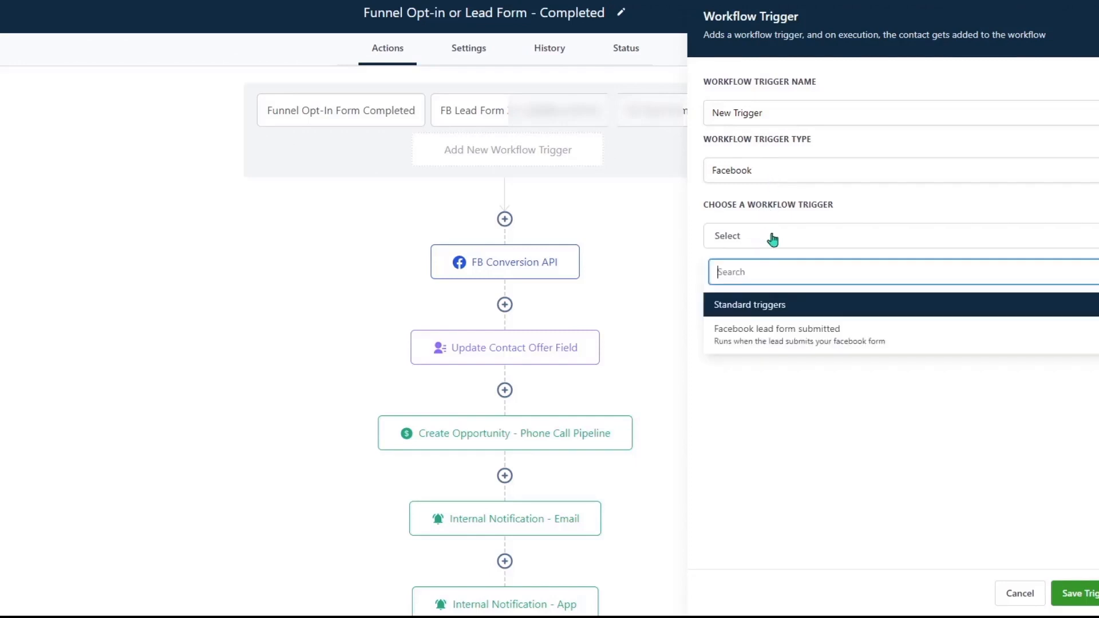
left_click(784, 340)
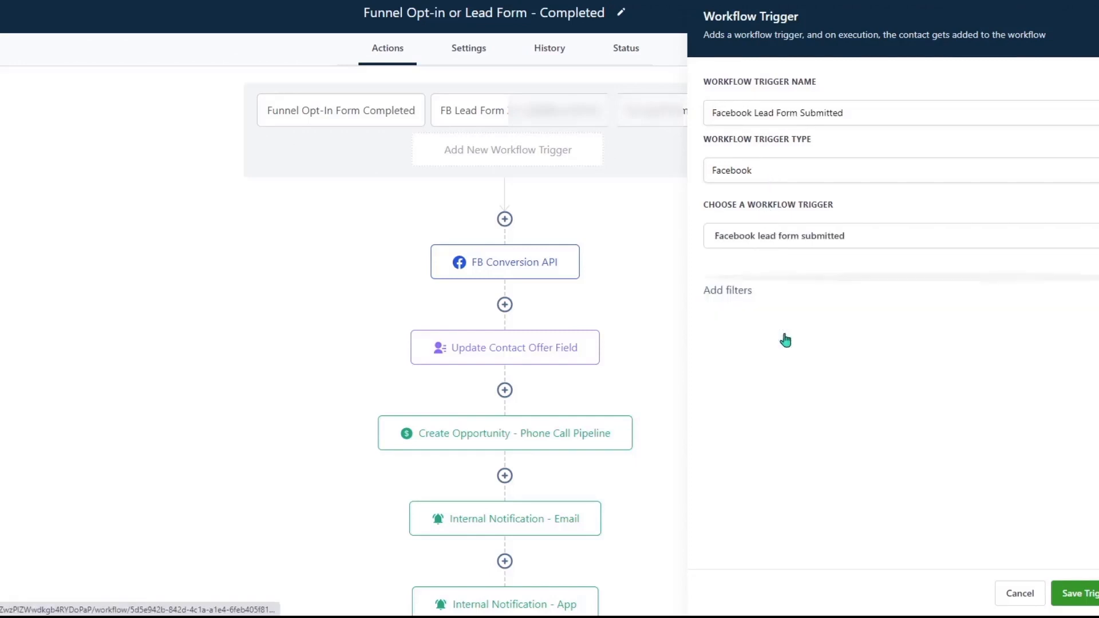
Step: Add an In Form filter to the new trigger and choose the second listed Facebook form
left_click(746, 290)
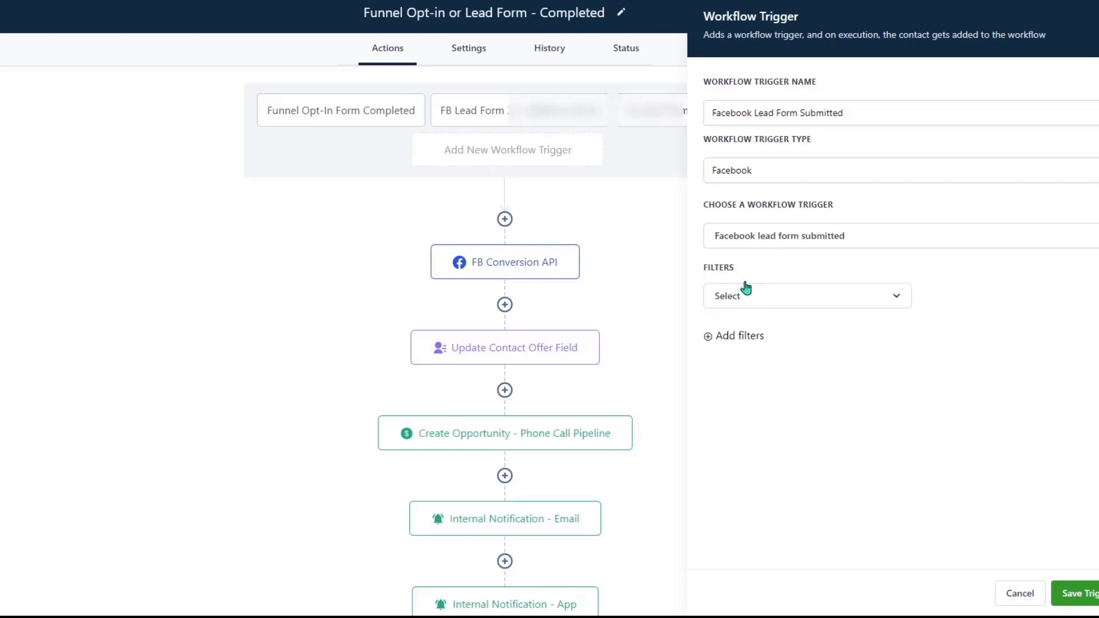
left_click(767, 303)
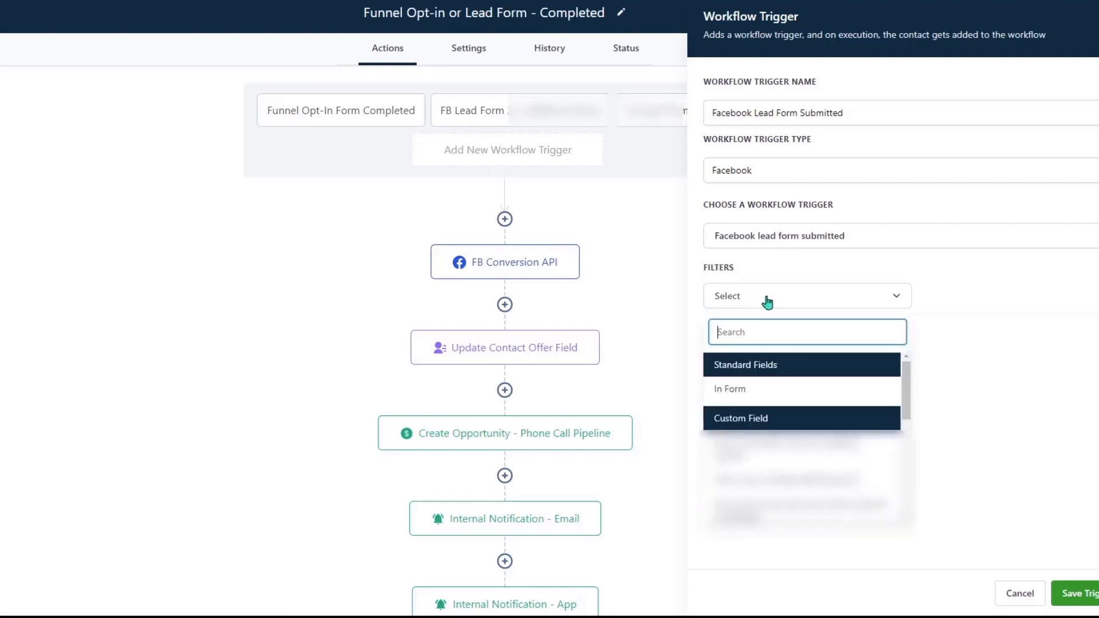
left_click(771, 387)
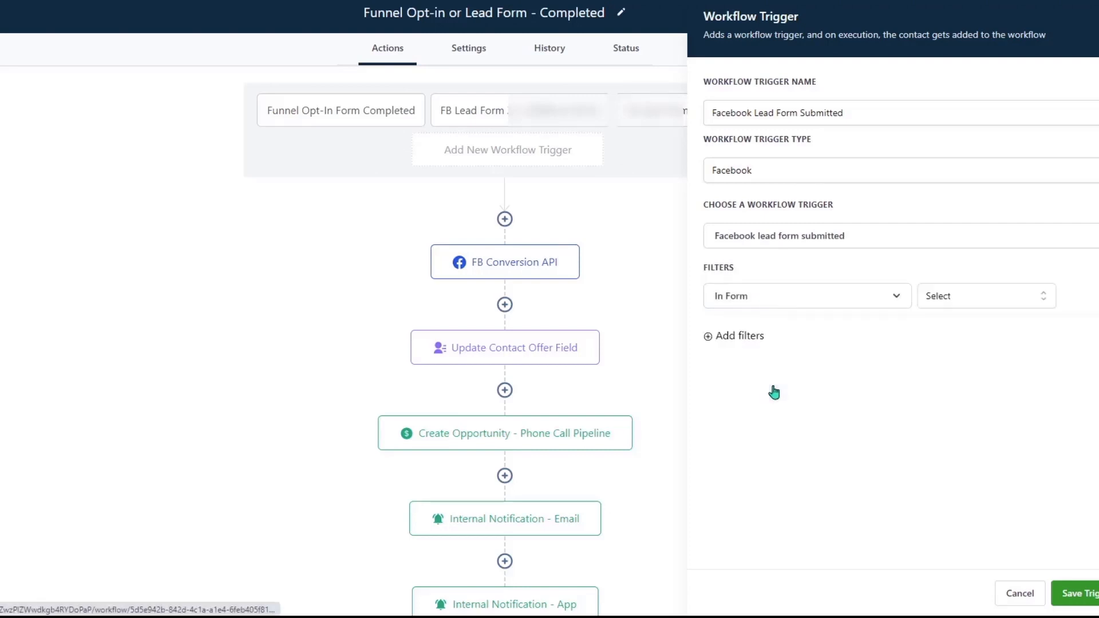
left_click(994, 298)
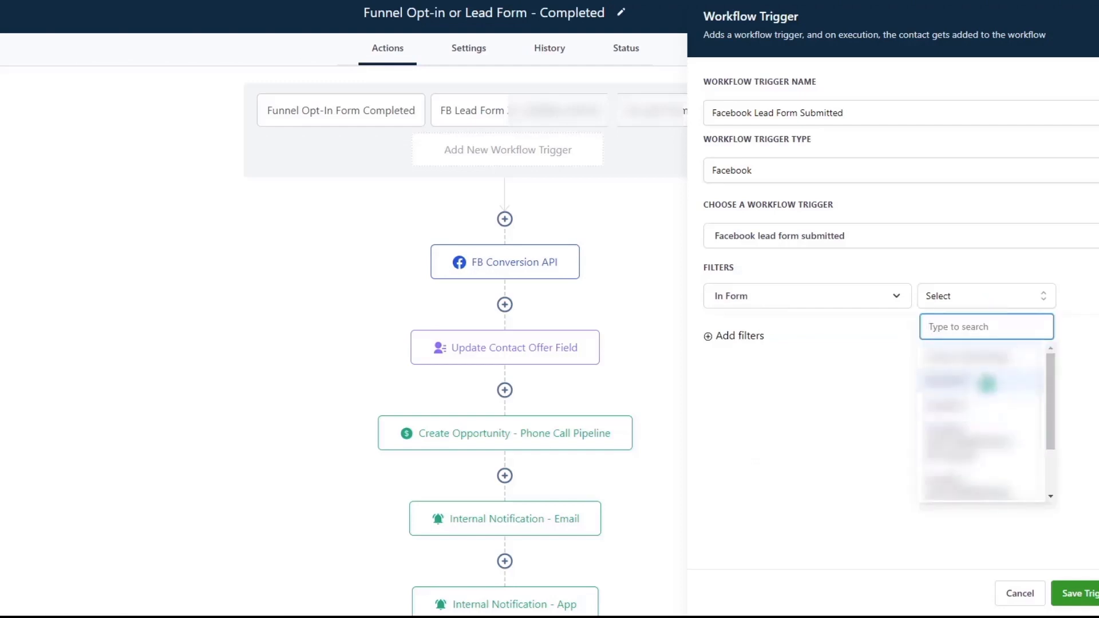
left_click(987, 385)
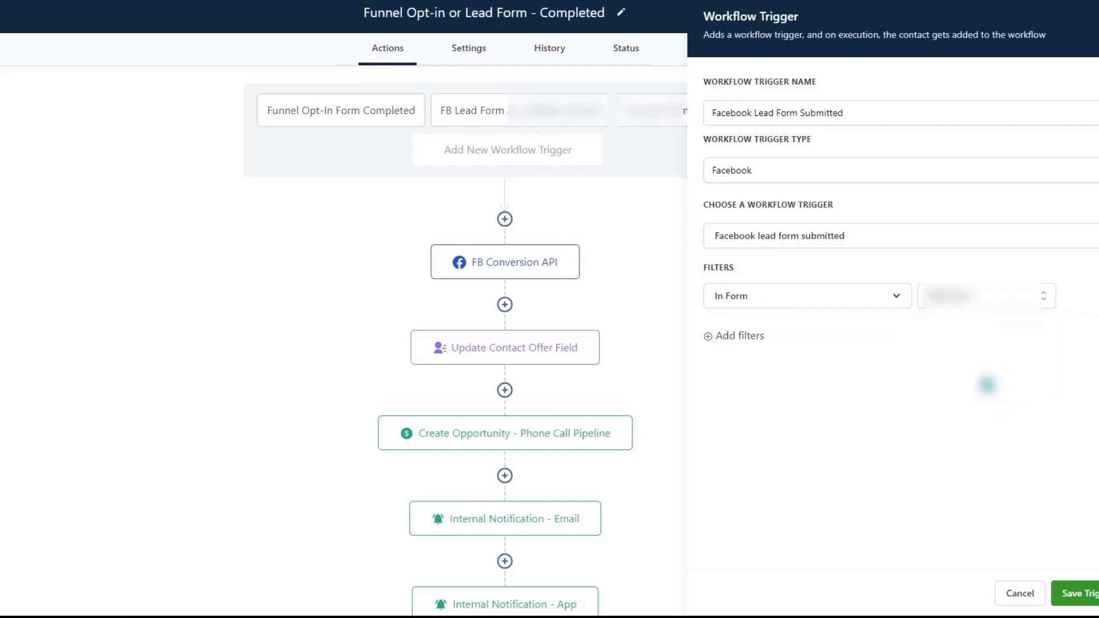
Step: Add an identifying prefix to the "Facebook Lead Form Submitted" trigger name, and save the trigger and the workflow
left_click(711, 110)
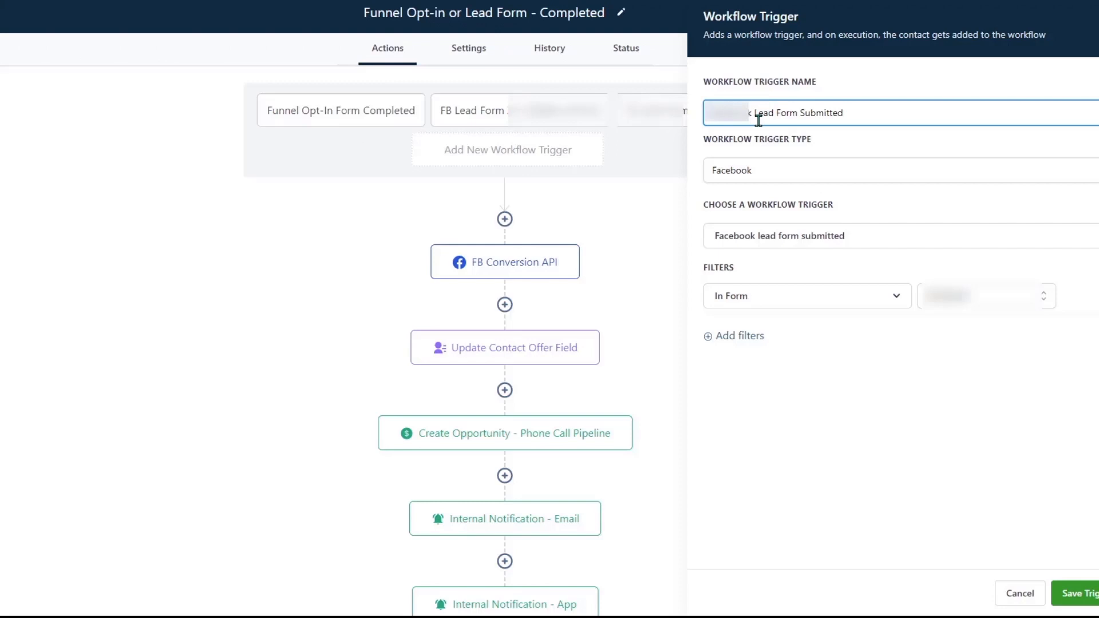
type("????")
key("BackSpace")
key("BackSpace")
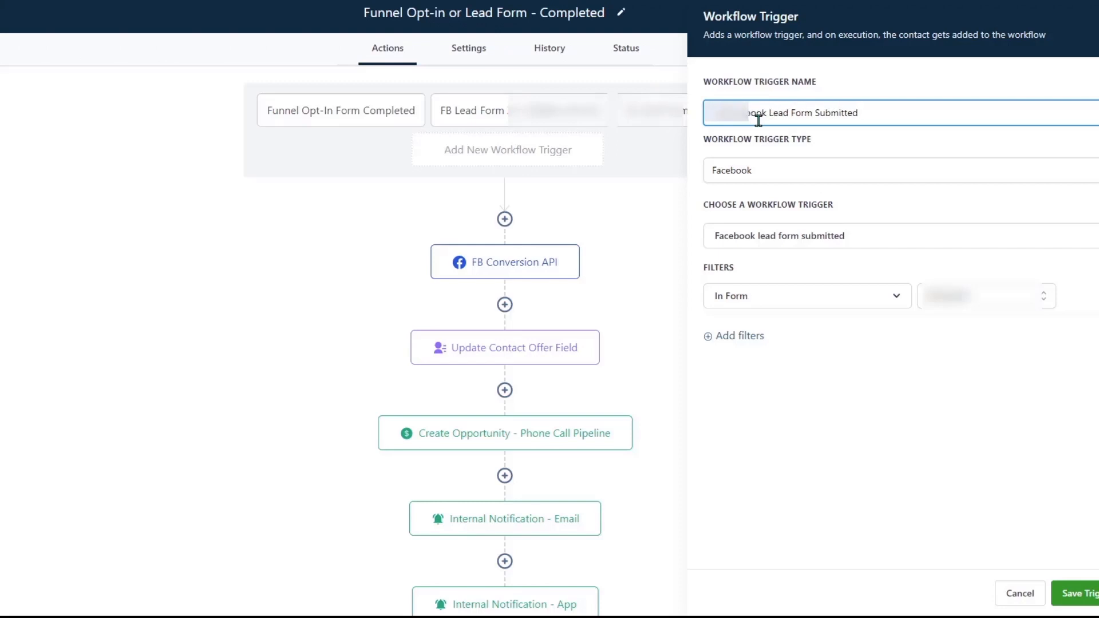
type("?????")
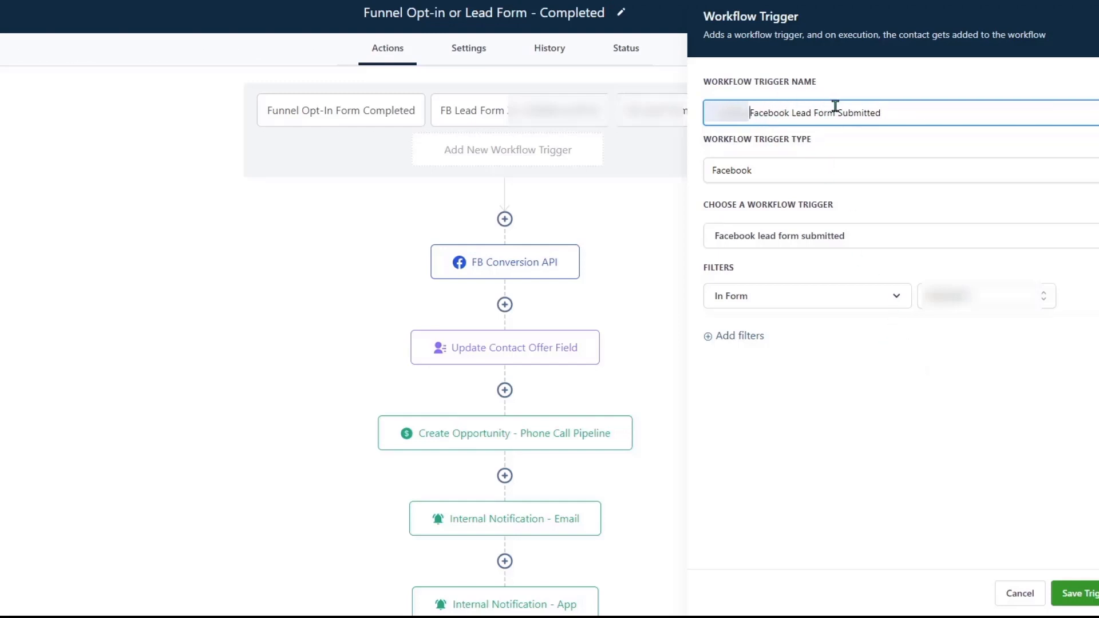
left_click(1091, 593)
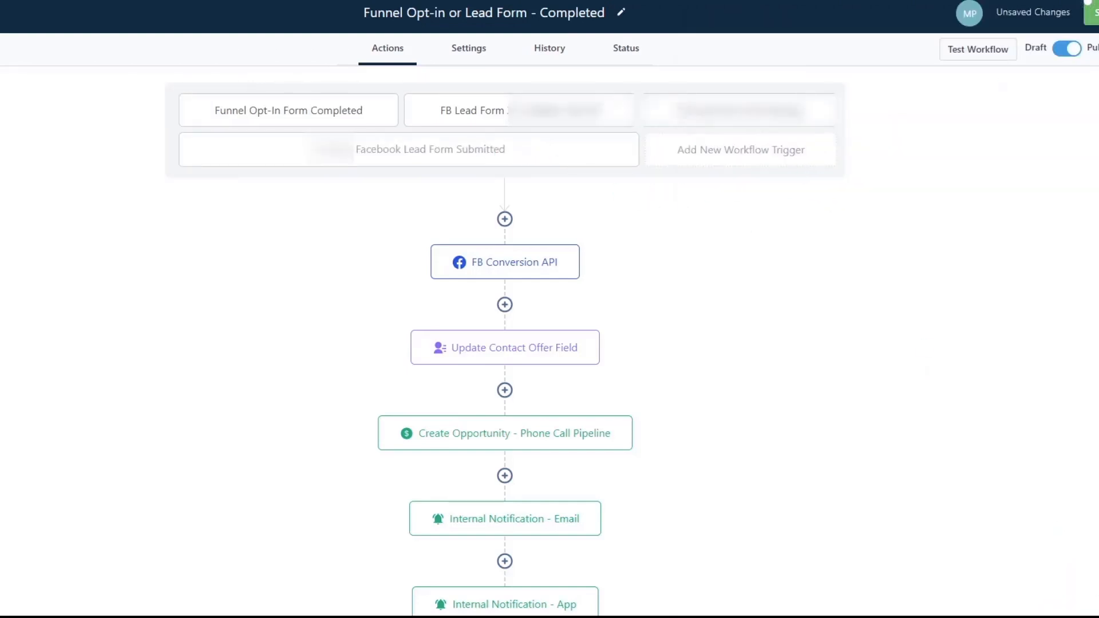
left_click(1094, 14)
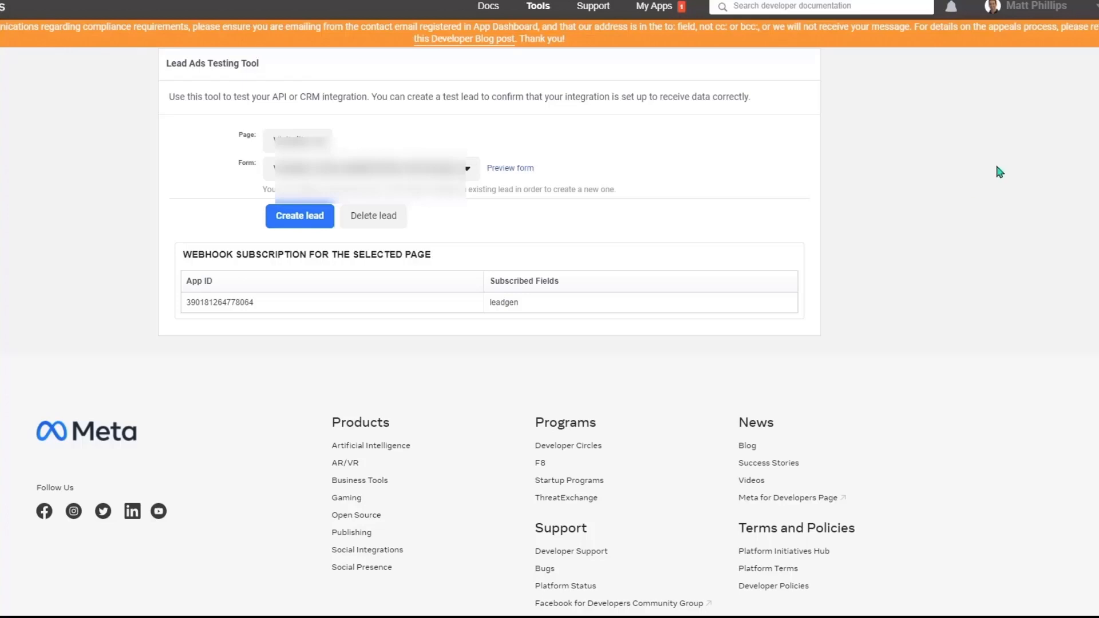
Step: In Meta's Lead Ads Testing Tool, create a test lead for the selected form and track its status
left_click(310, 218)
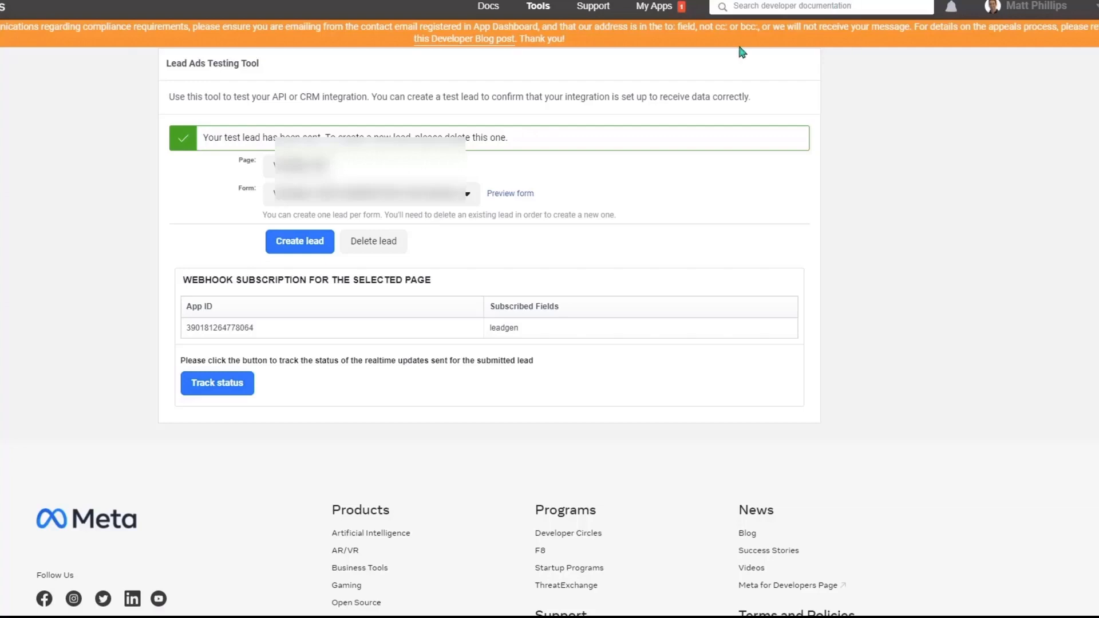
left_click(233, 392)
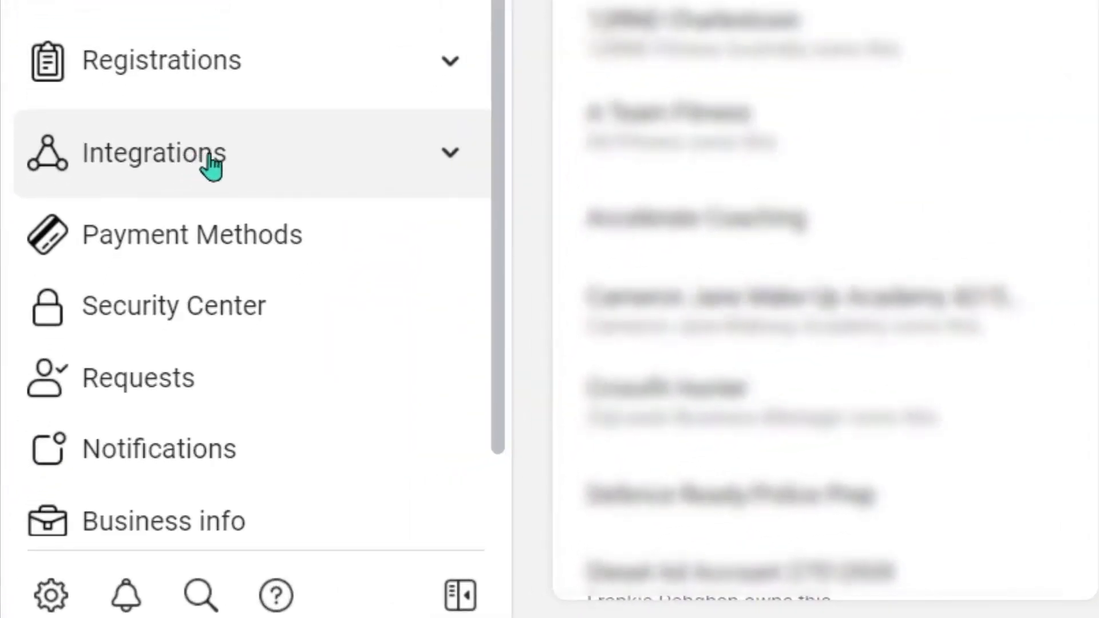
Step: In Meta's business settings, open the Leads Access section under Integrations
left_click(223, 168)
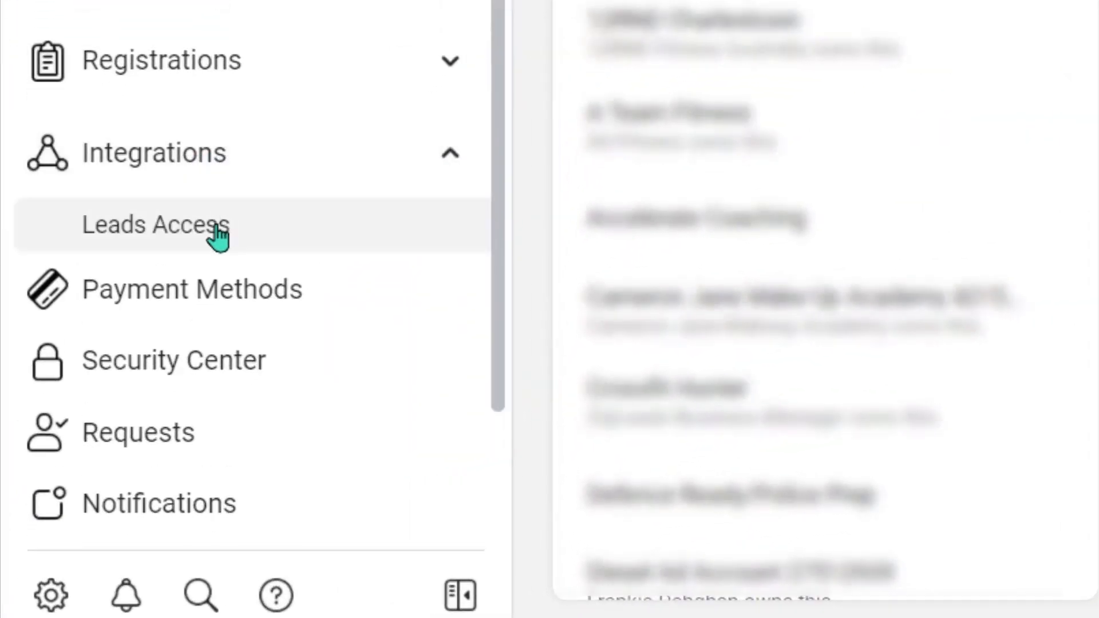
left_click(205, 229)
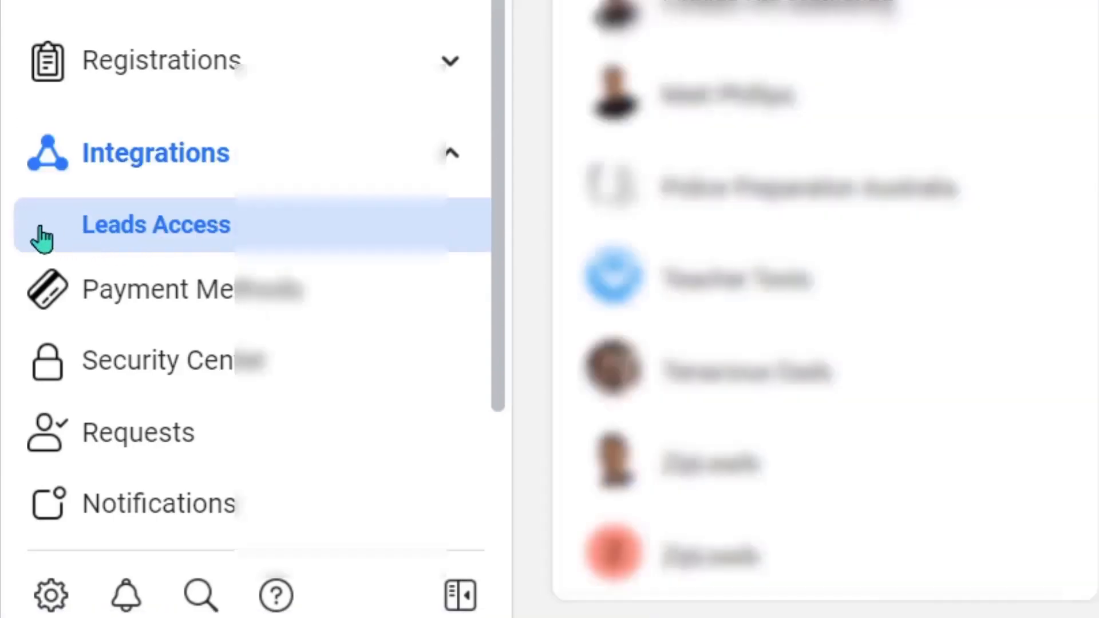